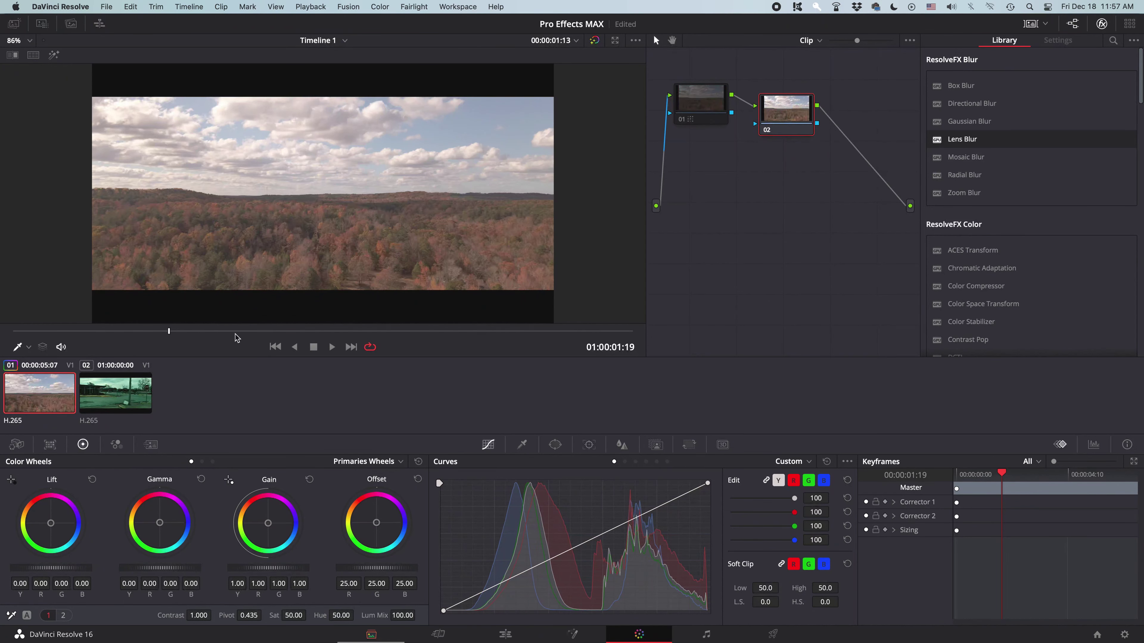
# Shape an S-curve on node 02's custom curve, darkening the shadows and lifting the highlights of the forest clip.
pyautogui.moveTo(527, 577); pyautogui.dragTo(535, 593)
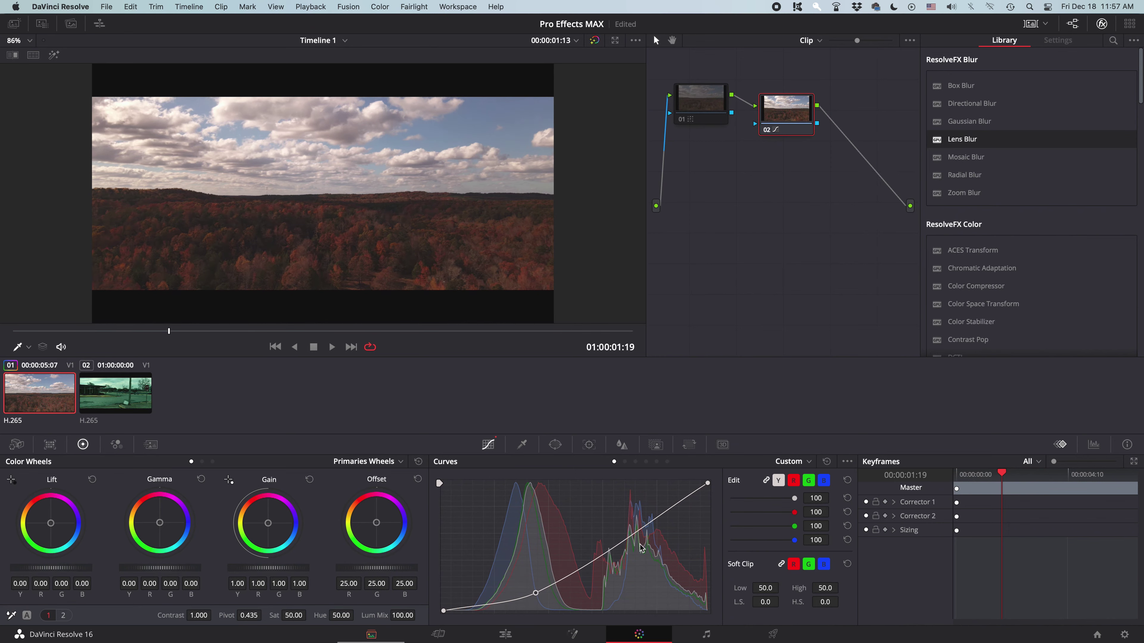
pyautogui.moveTo(644, 526); pyautogui.dragTo(633, 498)
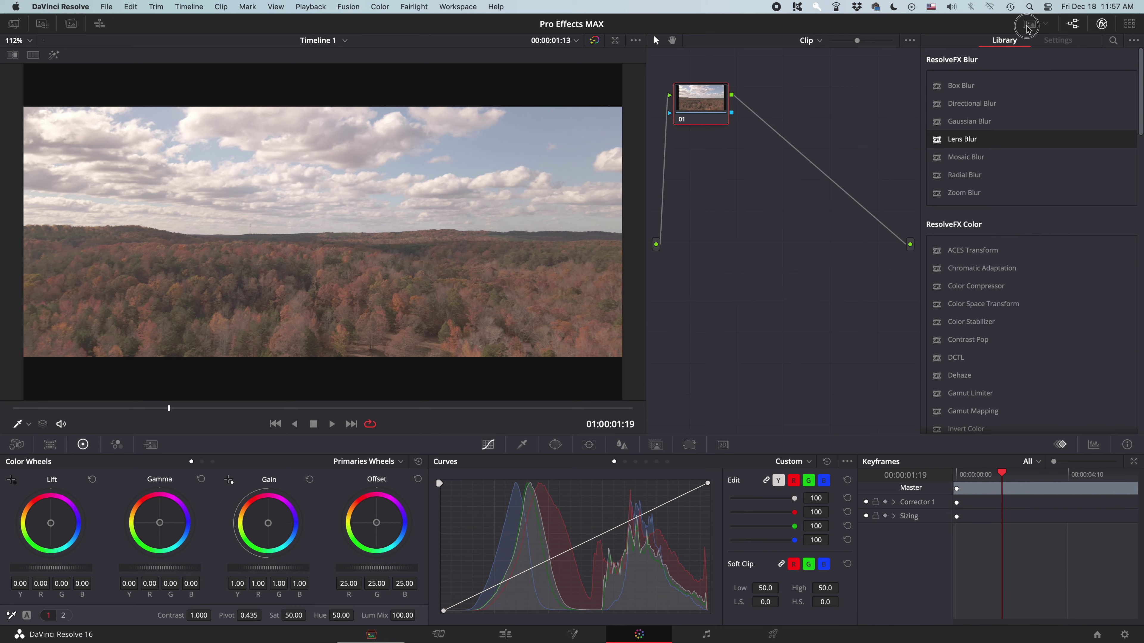
# Show the timeline's clip thumbnails and apply the second clip's green grade to the first clip.
pyautogui.click(1027, 28)
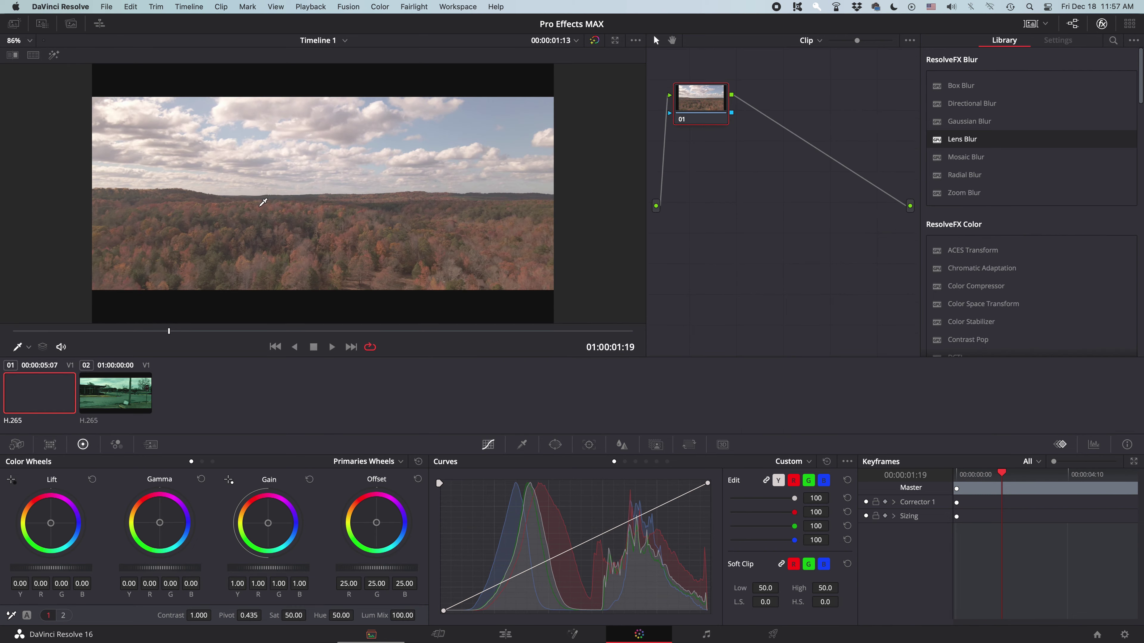
pyautogui.rightClick(111, 396)
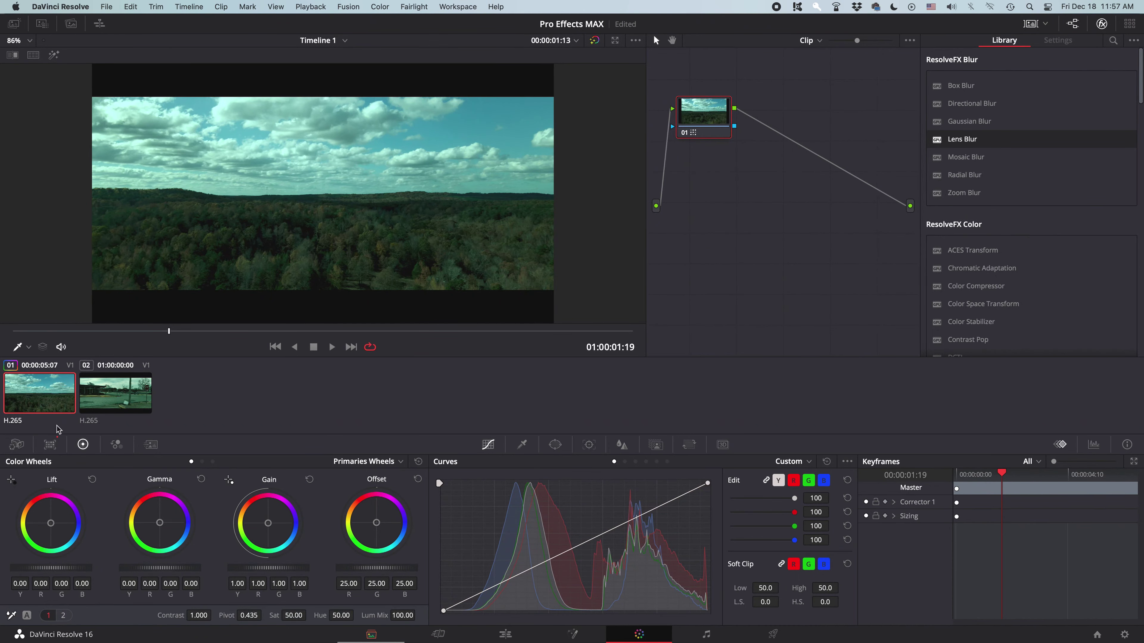
pyautogui.rightClick(30, 399)
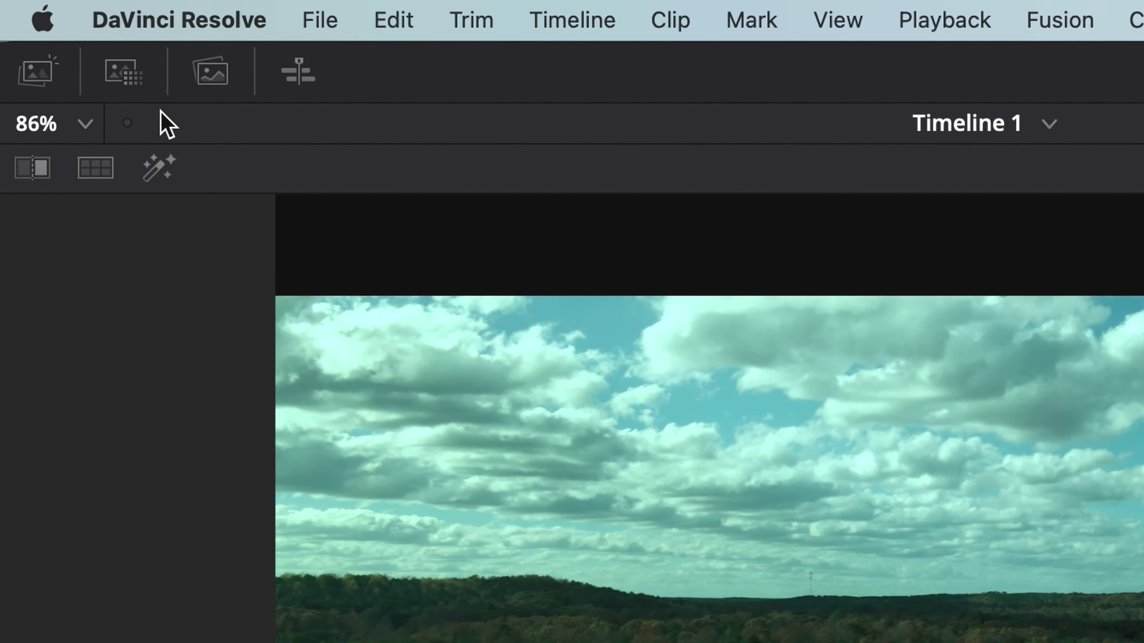
# Open the LUT gallery and reveal the main LUTs folder in Finder.
pyautogui.click(121, 67)
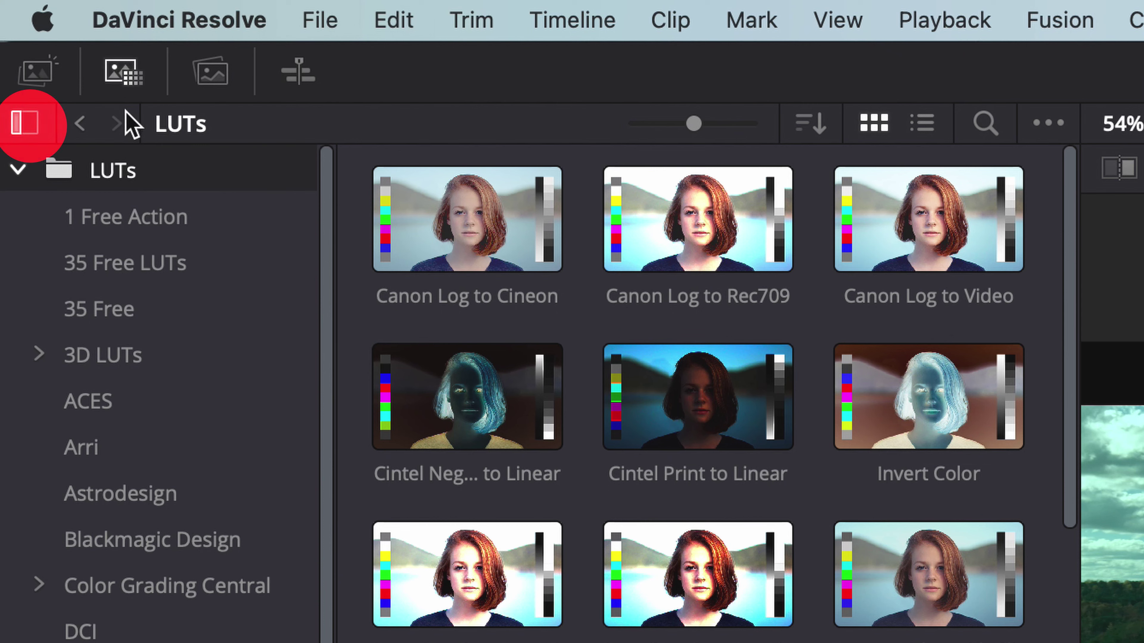
pyautogui.rightClick(115, 176)
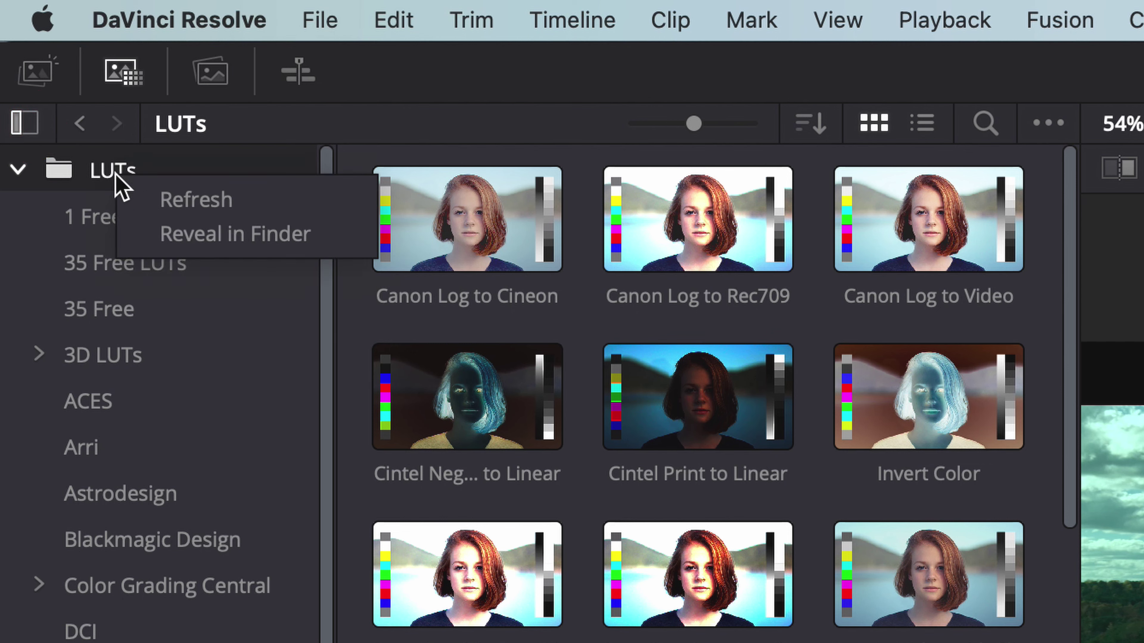
pyautogui.click(205, 239)
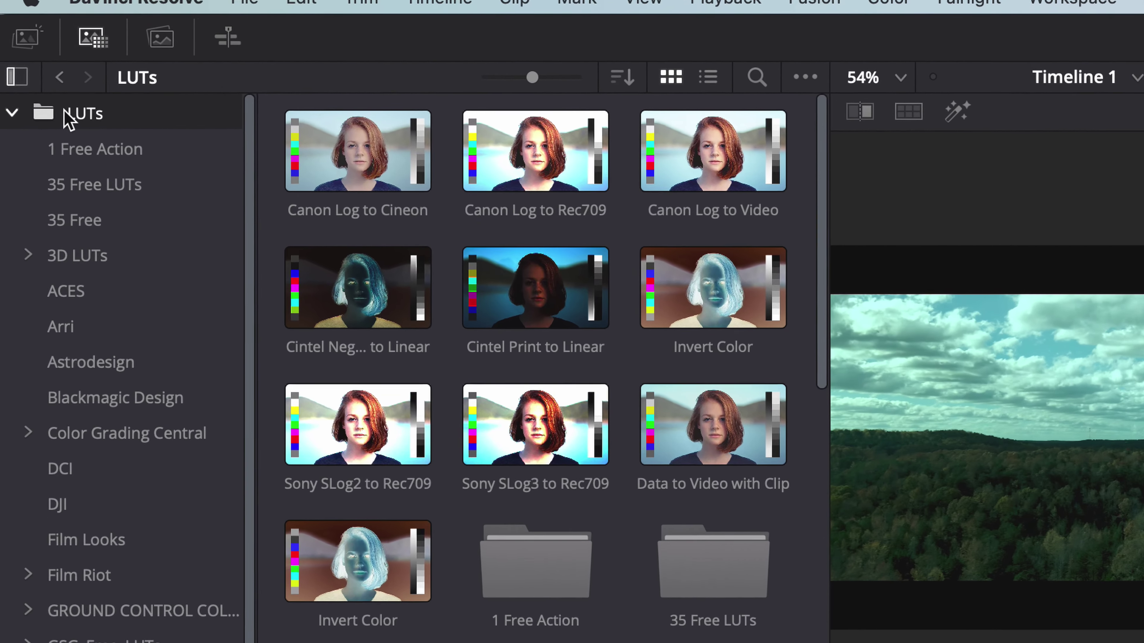
# Refresh the LUTs folder, locate the Matrix_1.DJI_0637 LUT, and reset the grade on node 01.
pyautogui.rightClick(65, 117)
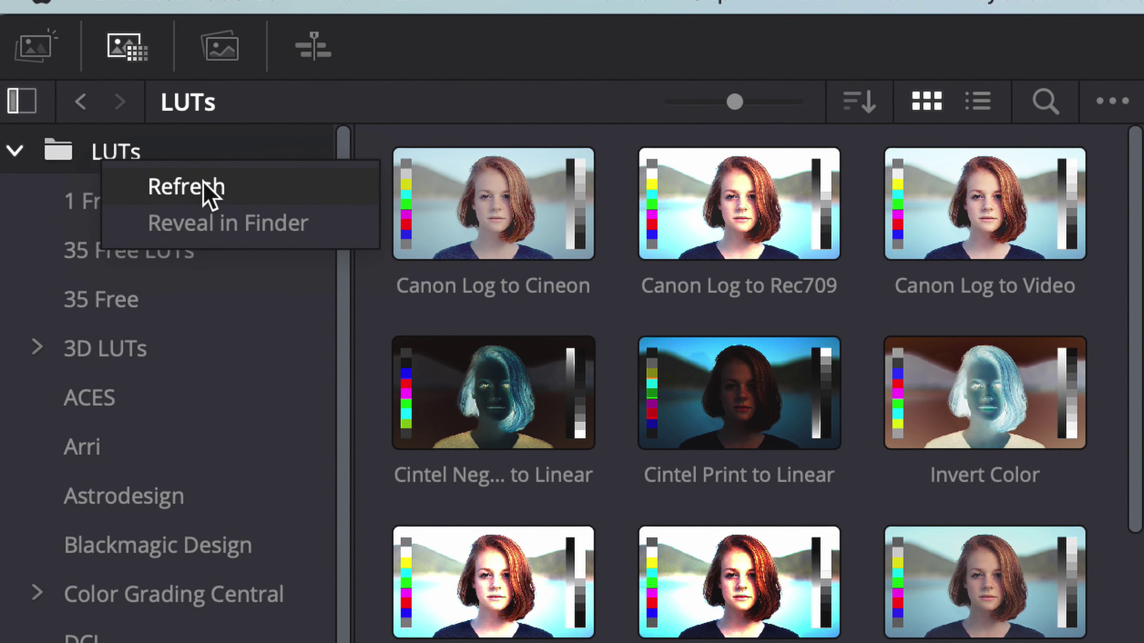
pyautogui.click(204, 183)
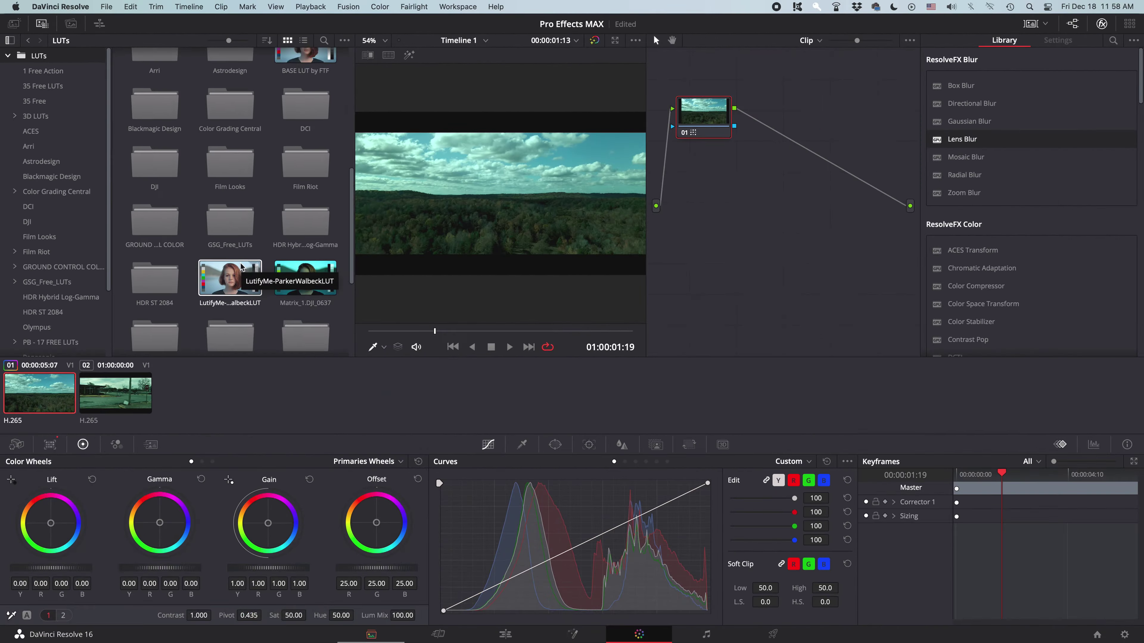
pyautogui.scroll(-5, 574, 443)
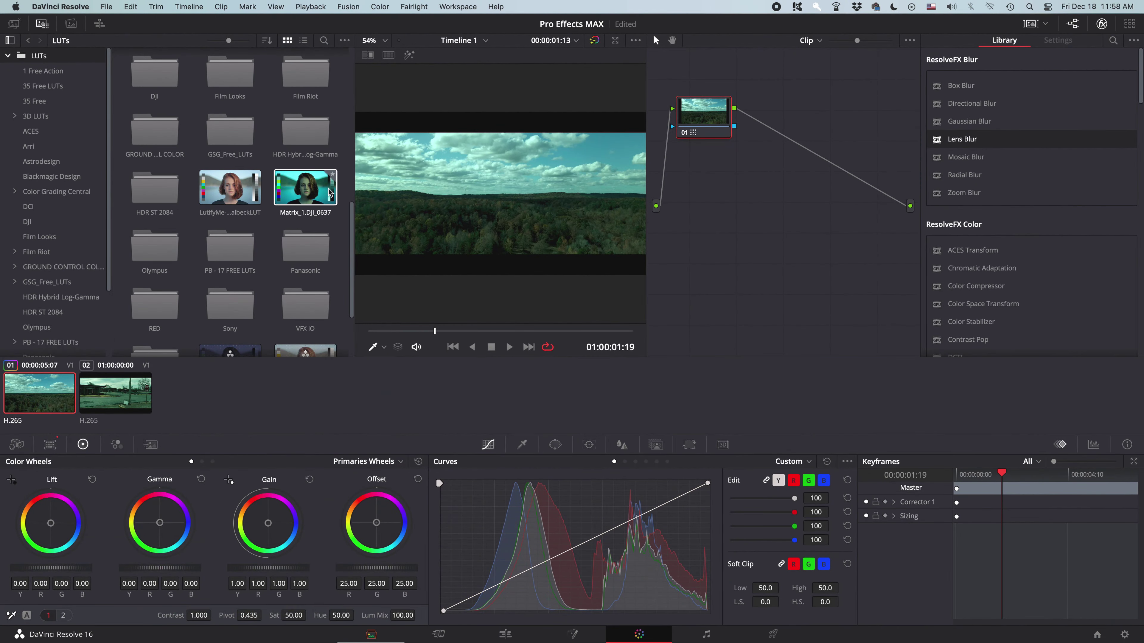
pyautogui.rightClick(693, 113)
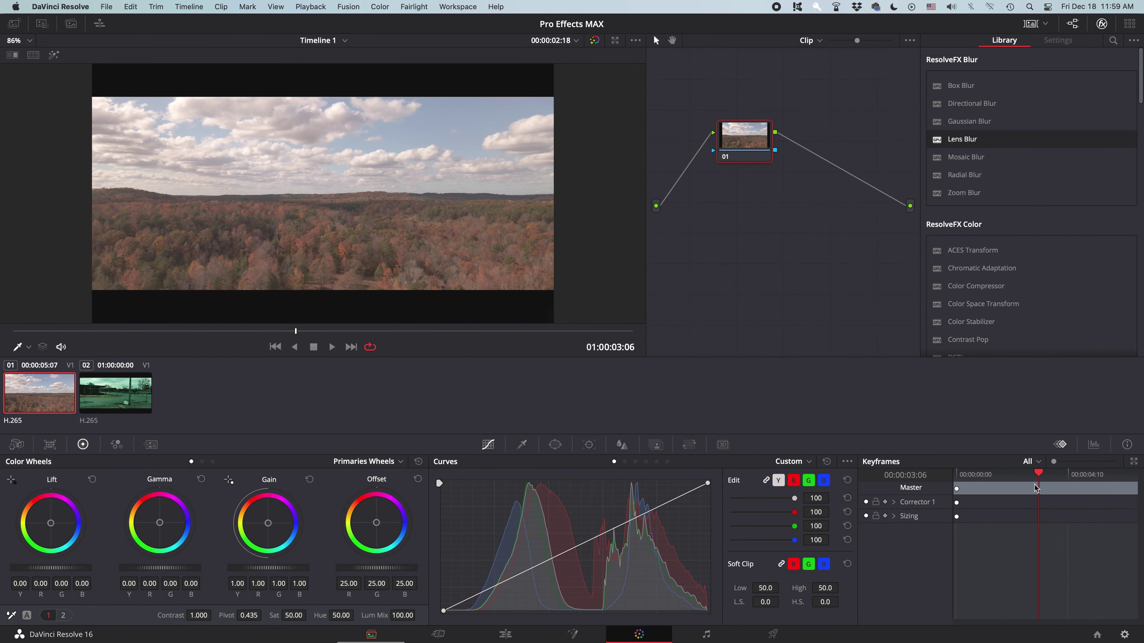
# Review the Lookup Tables section of the project's Color Management settings and save the project settings.
pyautogui.hotkey('shift', '9')
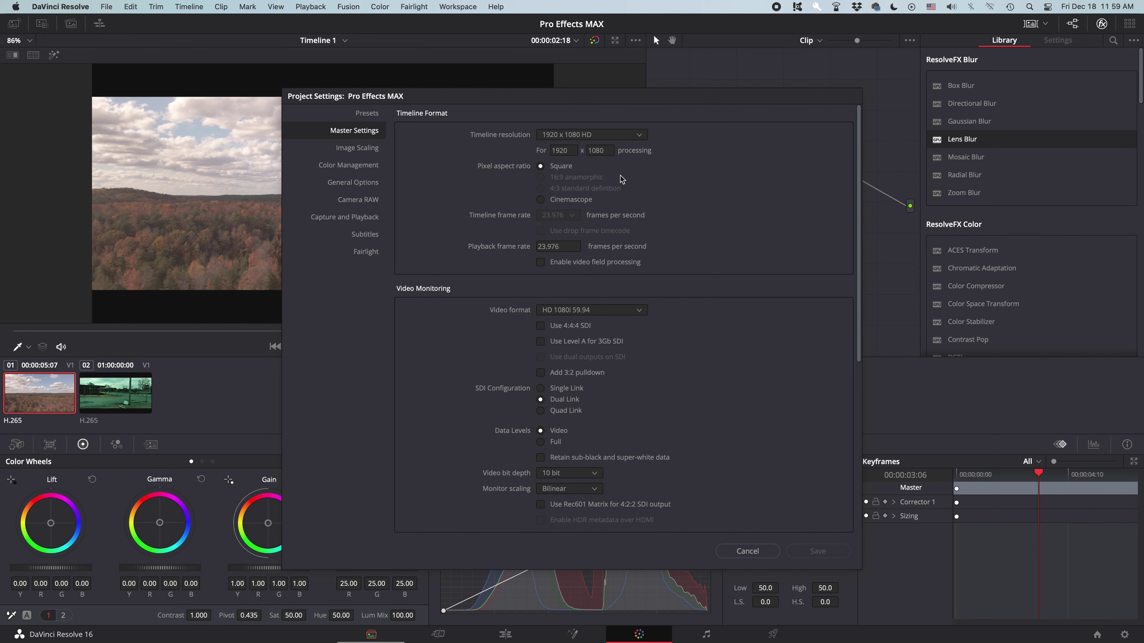
pyautogui.click(359, 167)
pyautogui.scroll(-5, 793, 403)
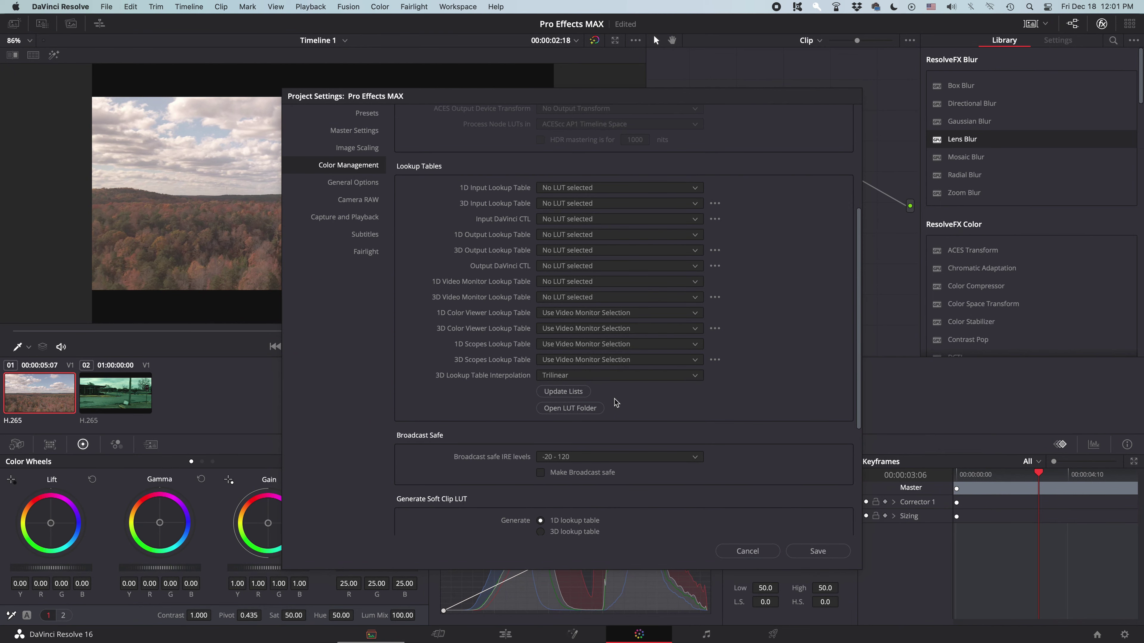
pyautogui.click(818, 555)
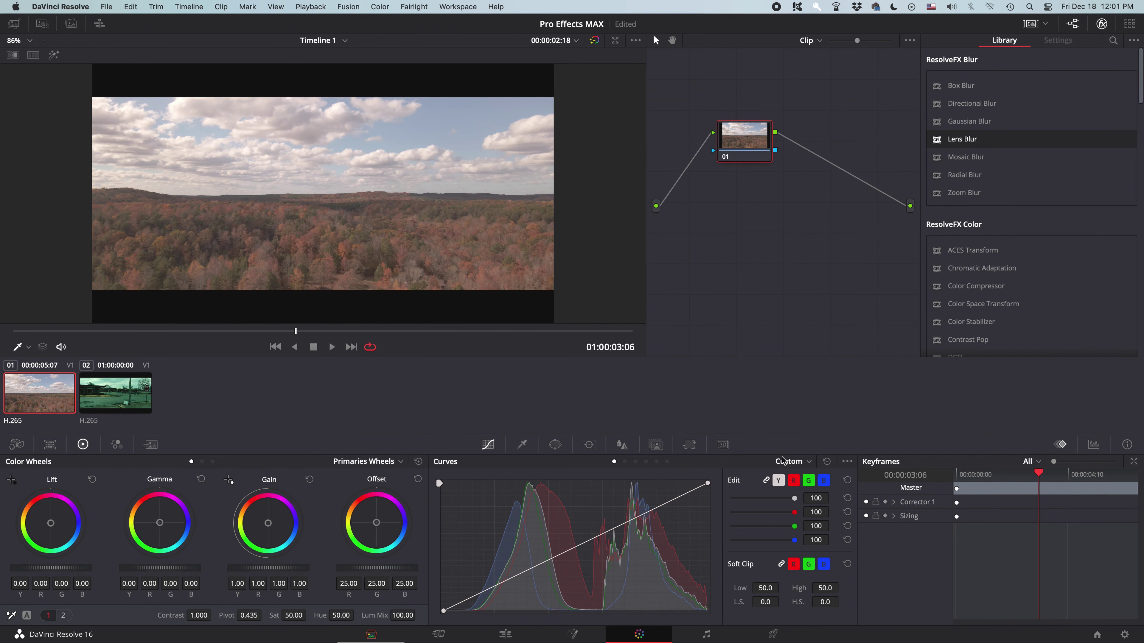
# Apply the Matrix_1.DJI_0637 LUT from the LUT gallery to node 01 and reset the node's grade.
pyautogui.click(42, 28)
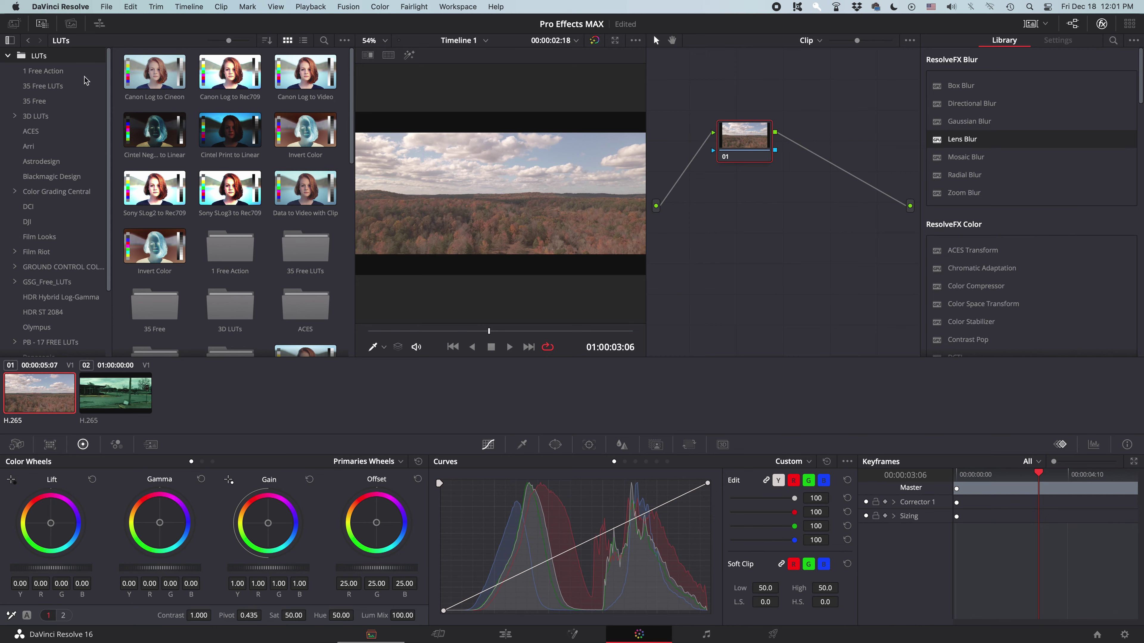
pyautogui.scroll(-5, 279, 279)
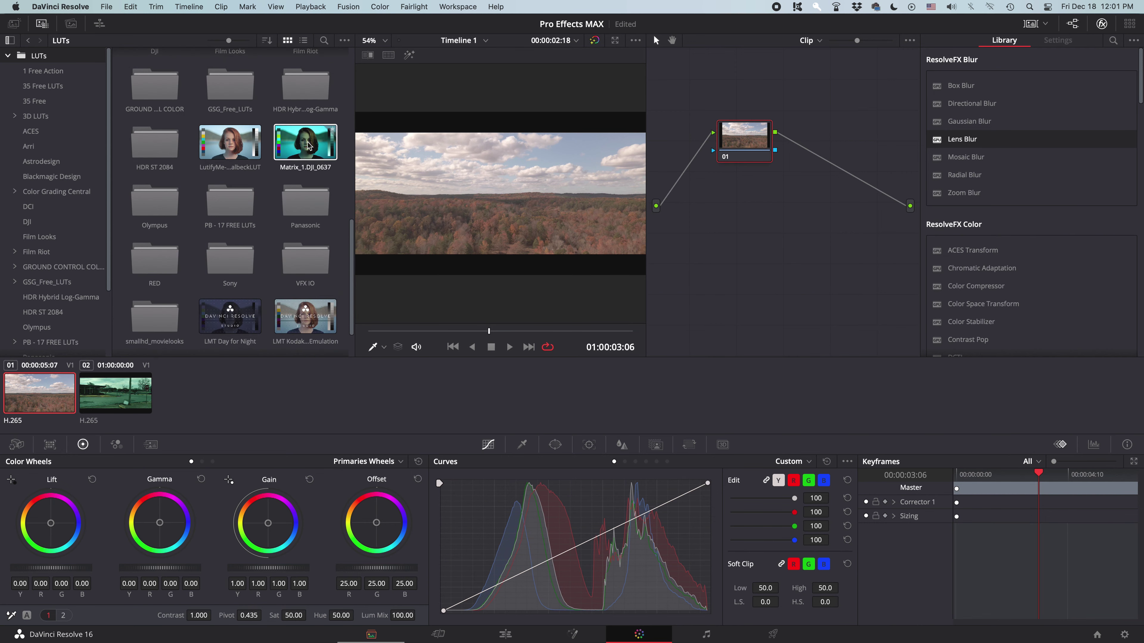
pyautogui.moveTo(309, 138); pyautogui.dragTo(746, 137)
pyautogui.rightClick(750, 138)
pyautogui.click(759, 142)
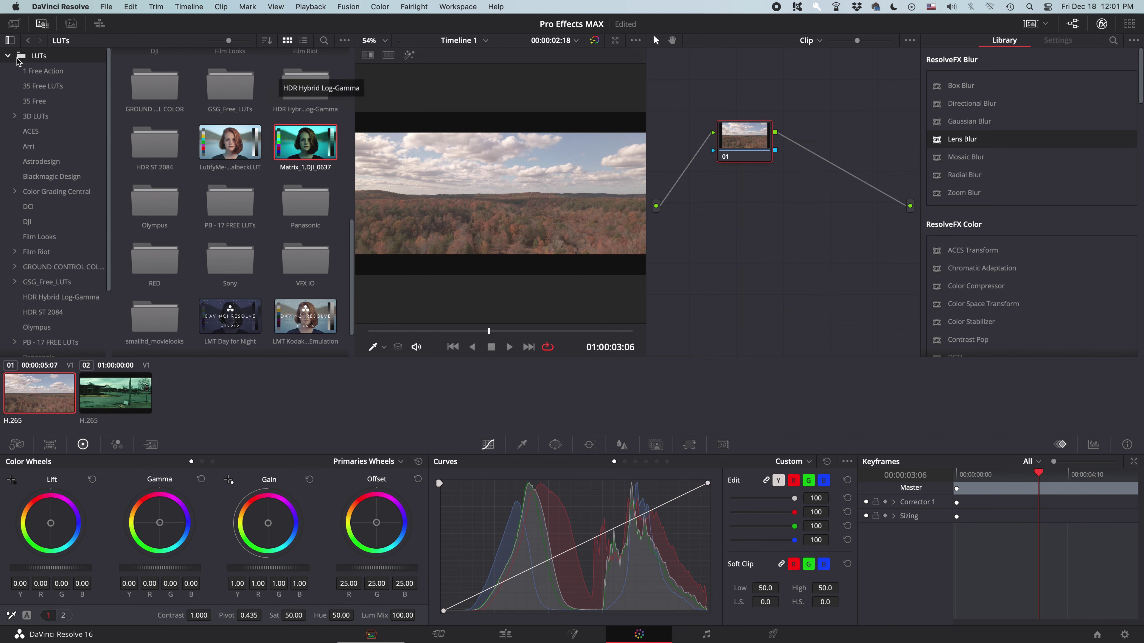
# Hide the LUT folder list in the gallery and bring it back.
pyautogui.click(9, 40)
pyautogui.scroll(2, 32, 130)
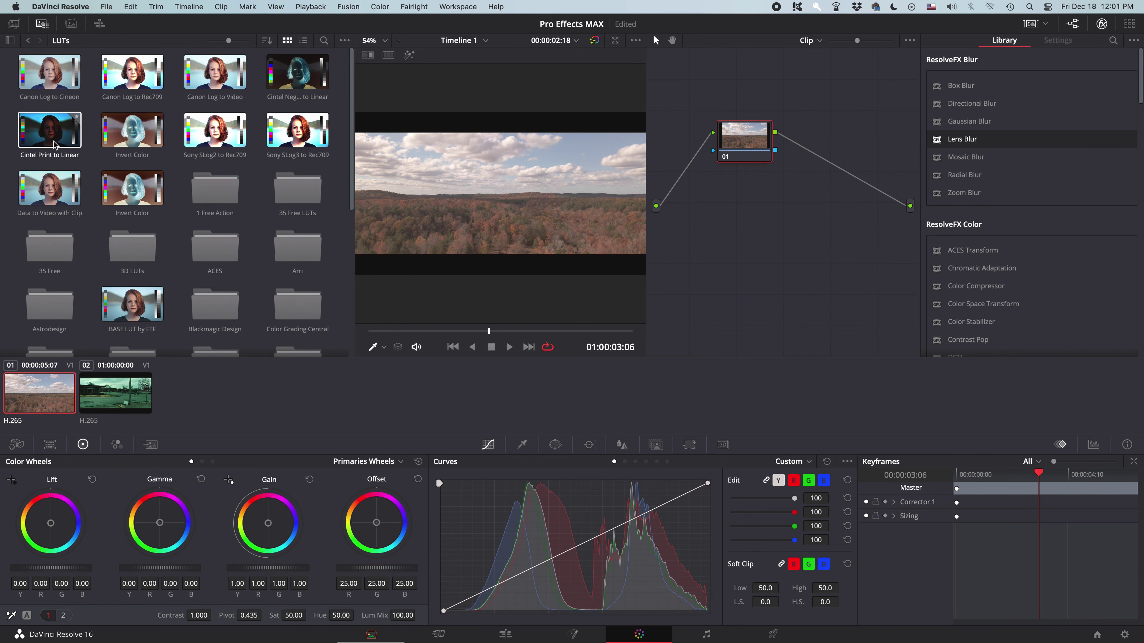
pyautogui.click(10, 41)
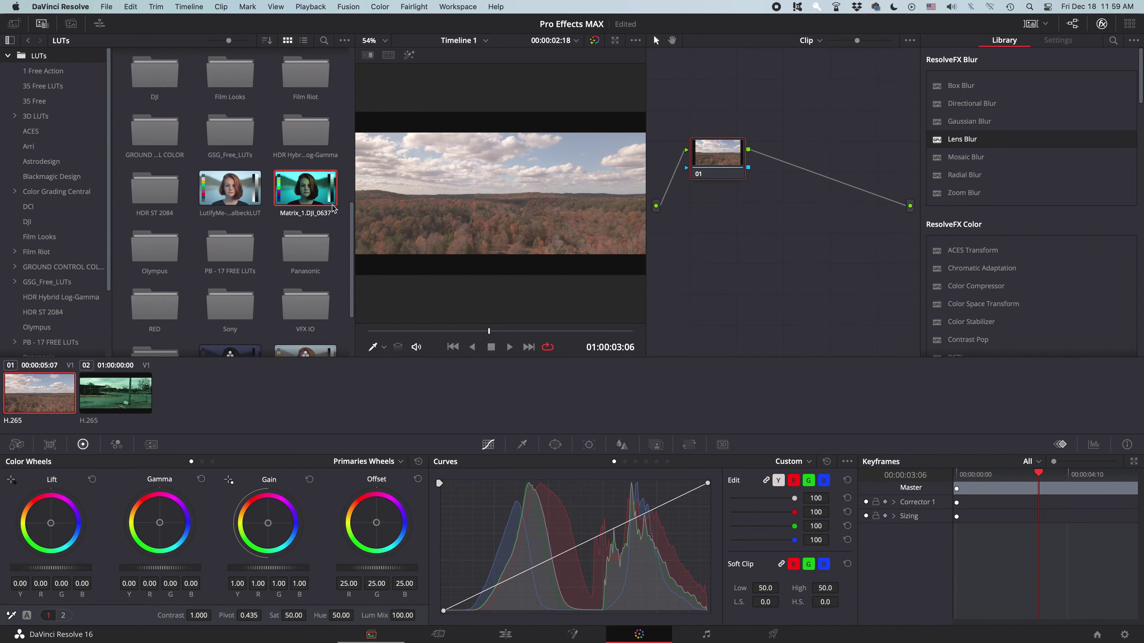
# Place the Matrix_1.DJI_0637 LUT on node 01 again and clear it from the node.
pyautogui.moveTo(334, 208); pyautogui.dragTo(722, 157)
pyautogui.rightClick(721, 157)
pyautogui.click(732, 165)
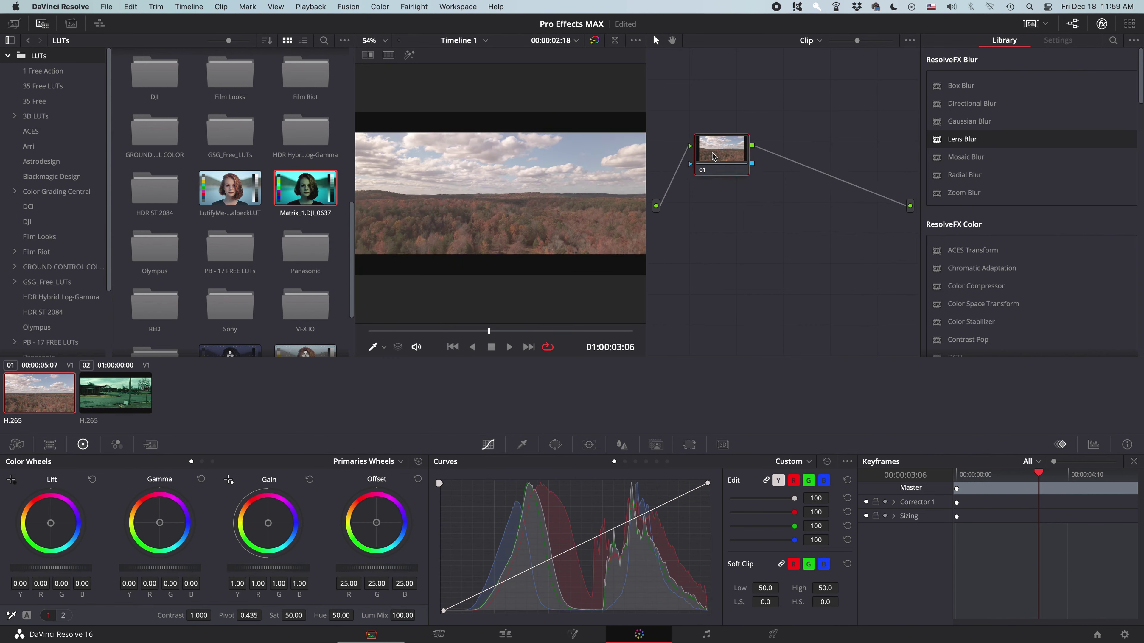
# Apply the Matrix_1.DJI_0637 LUT to node 01 and add a serial node before it.
pyautogui.moveTo(296, 194); pyautogui.dragTo(748, 140)
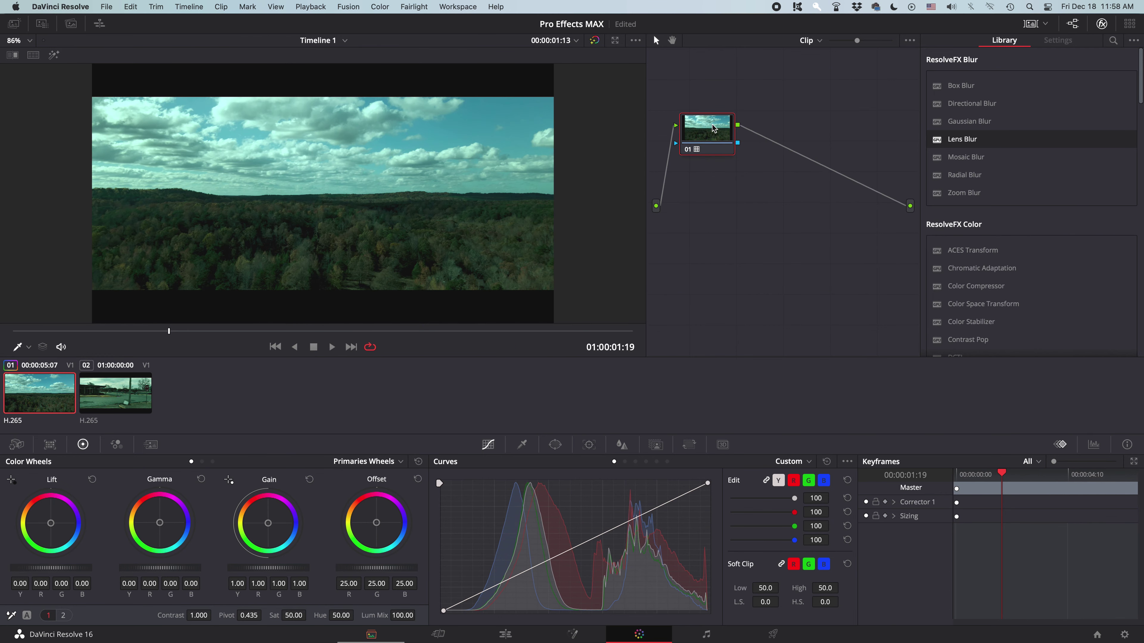
pyautogui.moveTo(731, 124); pyautogui.dragTo(770, 147)
pyautogui.hotkey('shift', 's')
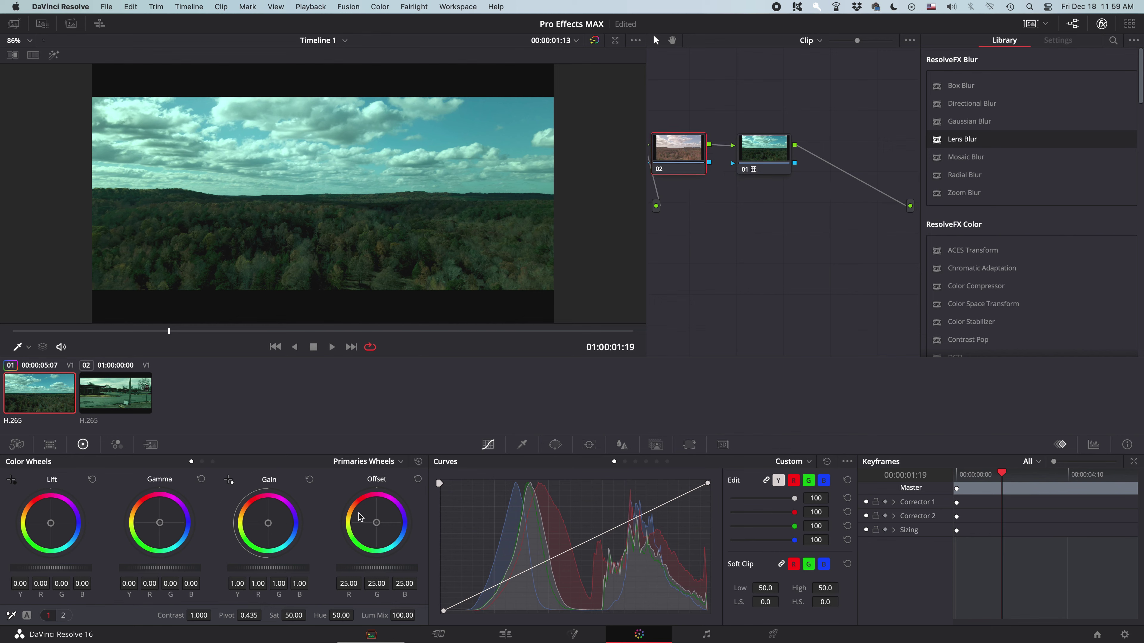
# Brighten the shadows and highlights with node 02's custom curve ahead of the LUT, and open the node's options.
pyautogui.moveTo(524, 573); pyautogui.dragTo(522, 561)
pyautogui.moveTo(646, 505); pyautogui.dragTo(649, 497)
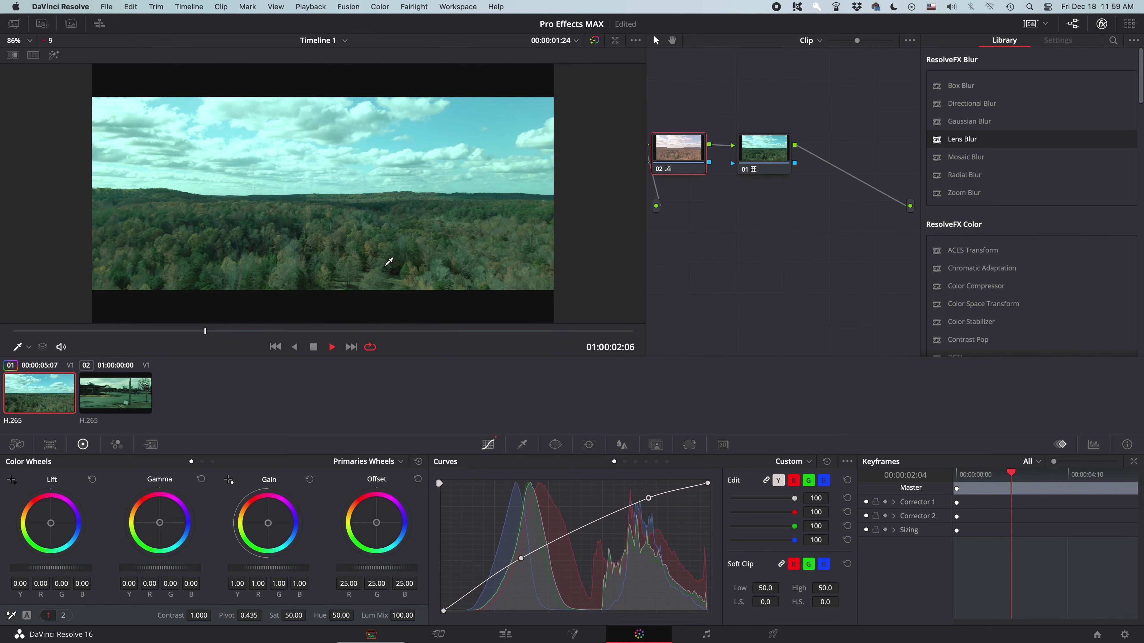
pyautogui.rightClick(680, 162)
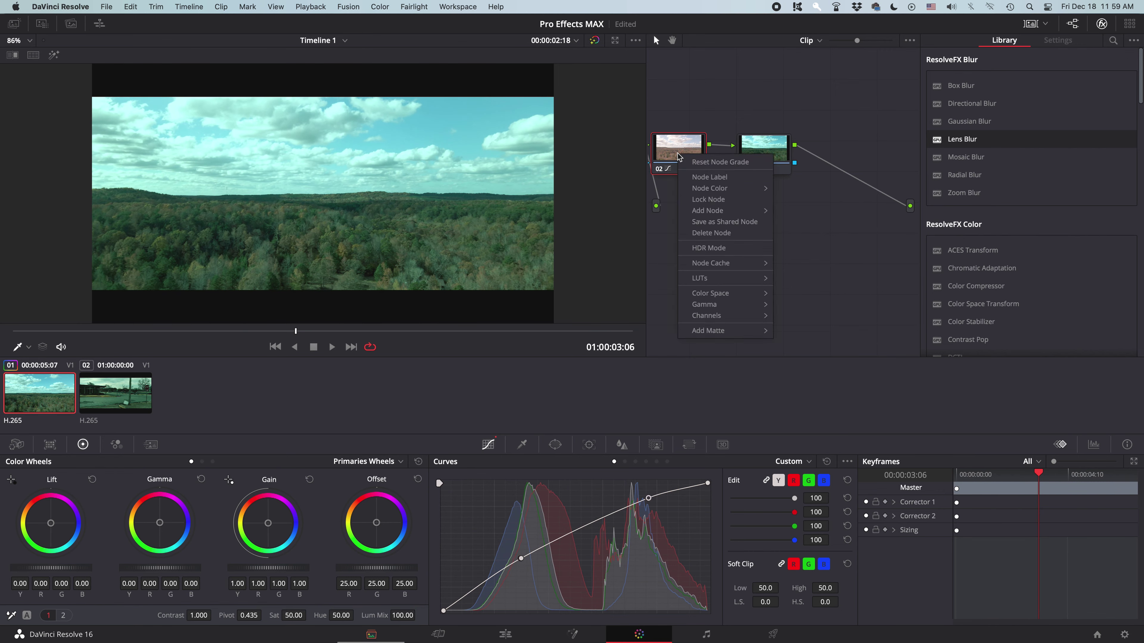